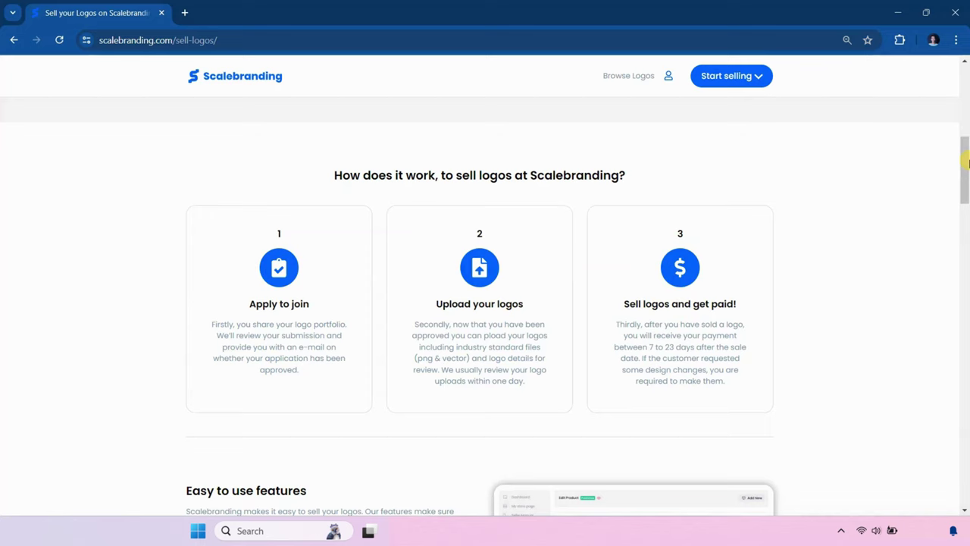
# Review the selling process, payment shares and seller criteria, and confirm qualification to sell logos
pyautogui.moveTo(967, 177); pyautogui.dragTo(964, 223)
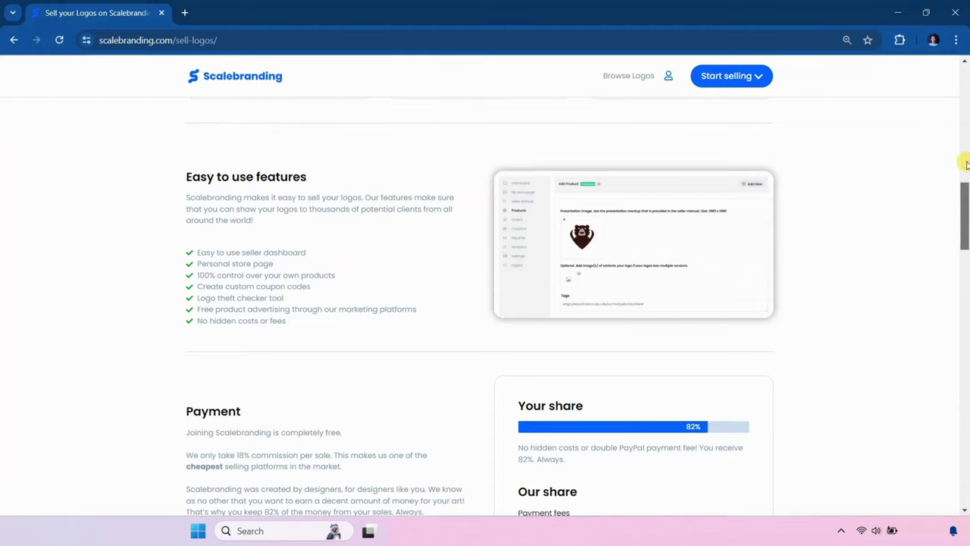
pyautogui.moveTo(967, 199); pyautogui.dragTo(966, 236)
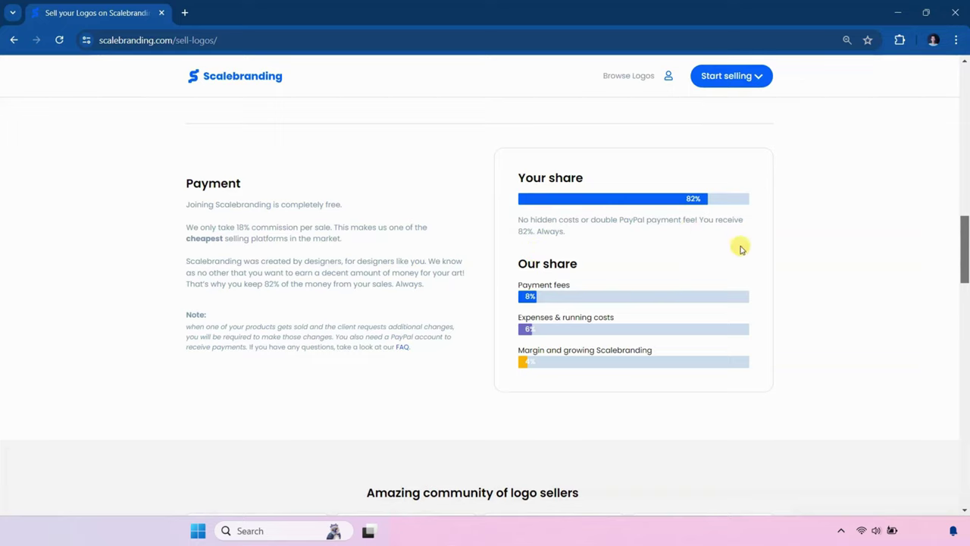
pyautogui.moveTo(966, 246); pyautogui.dragTo(966, 297)
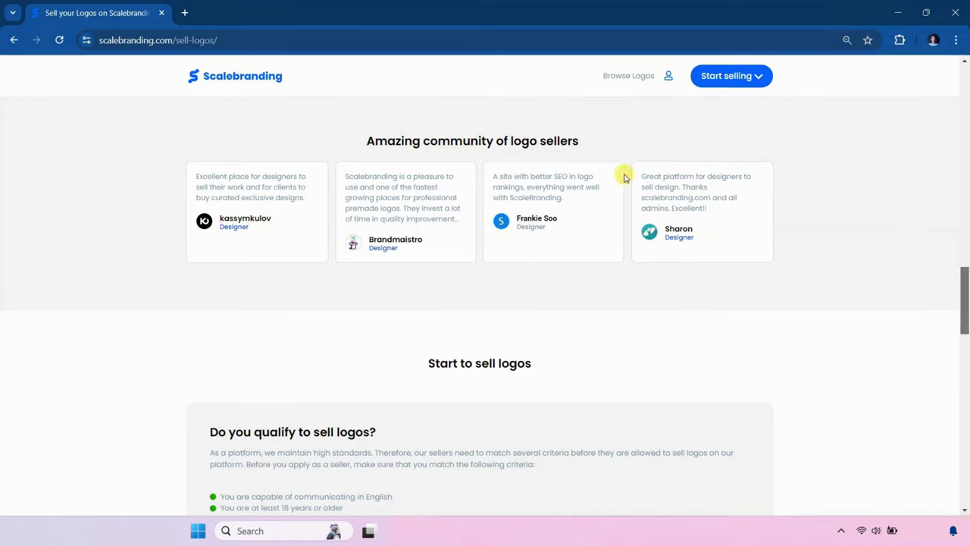
pyautogui.moveTo(966, 282); pyautogui.dragTo(965, 314)
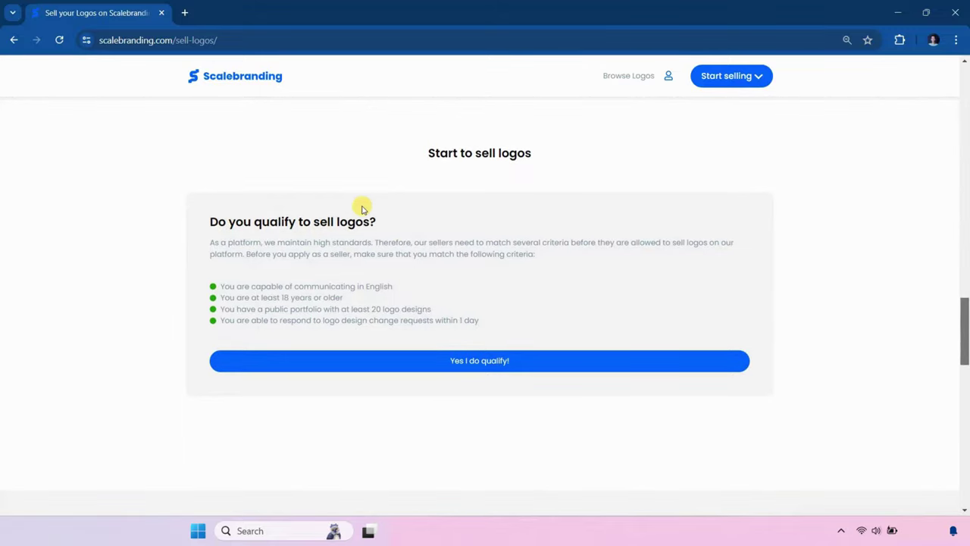
pyautogui.scroll(-1, 754, 227)
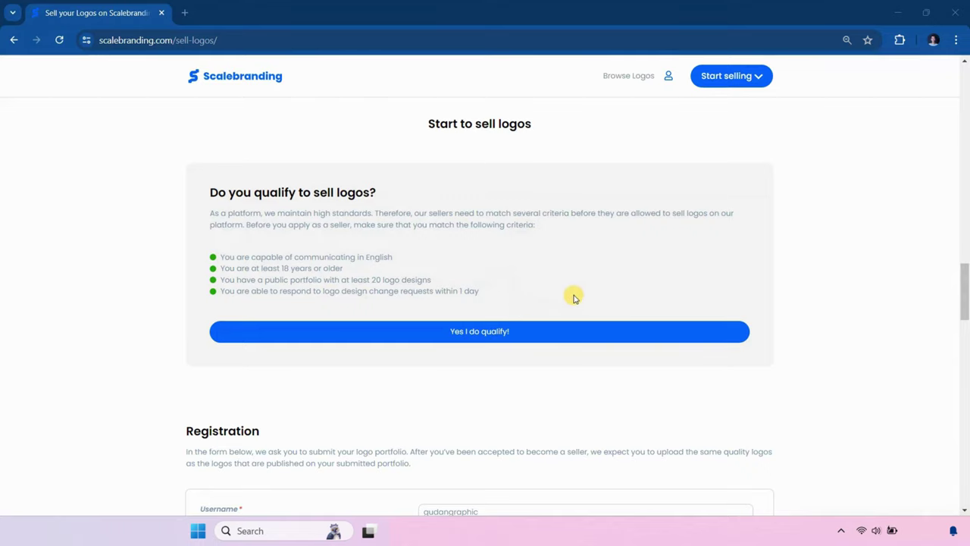
pyautogui.click(529, 333)
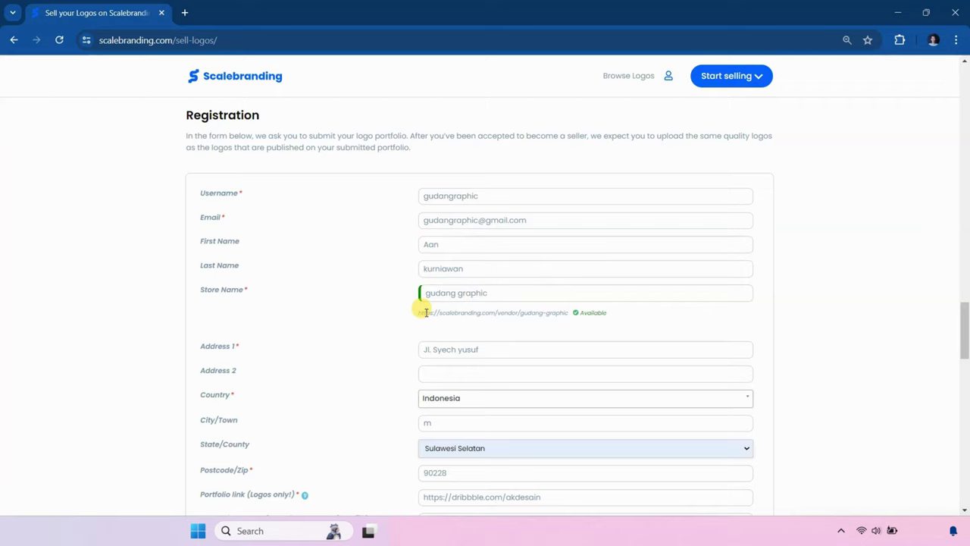
# Check the store URL, address details and portfolio link filled in on the seller registration form
pyautogui.moveTo(421, 313); pyautogui.dragTo(568, 311)
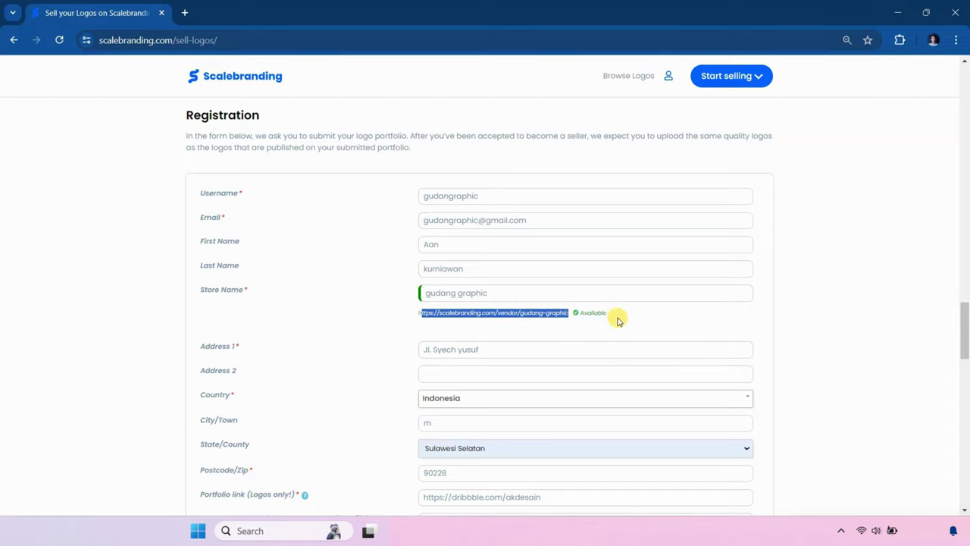
pyautogui.click(503, 312)
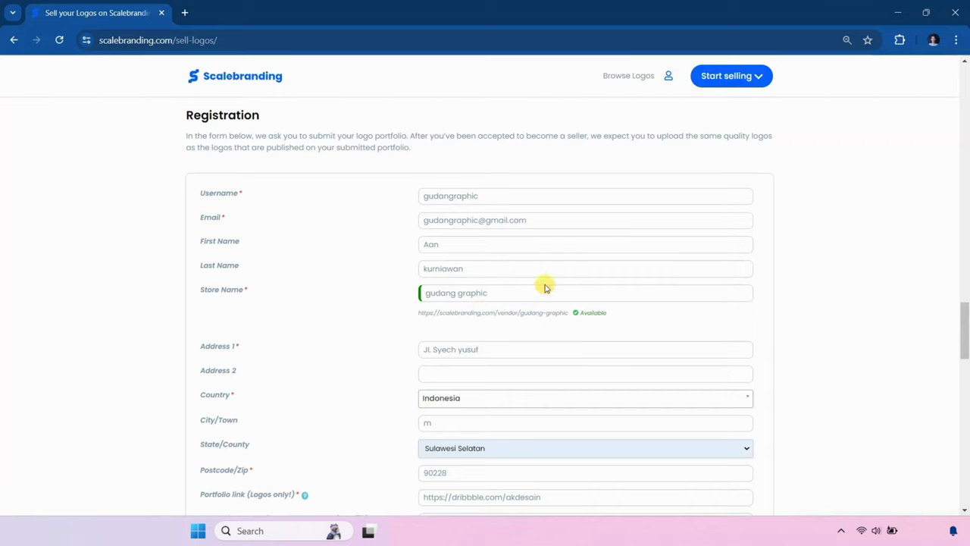
pyautogui.scroll(-1, 546, 280)
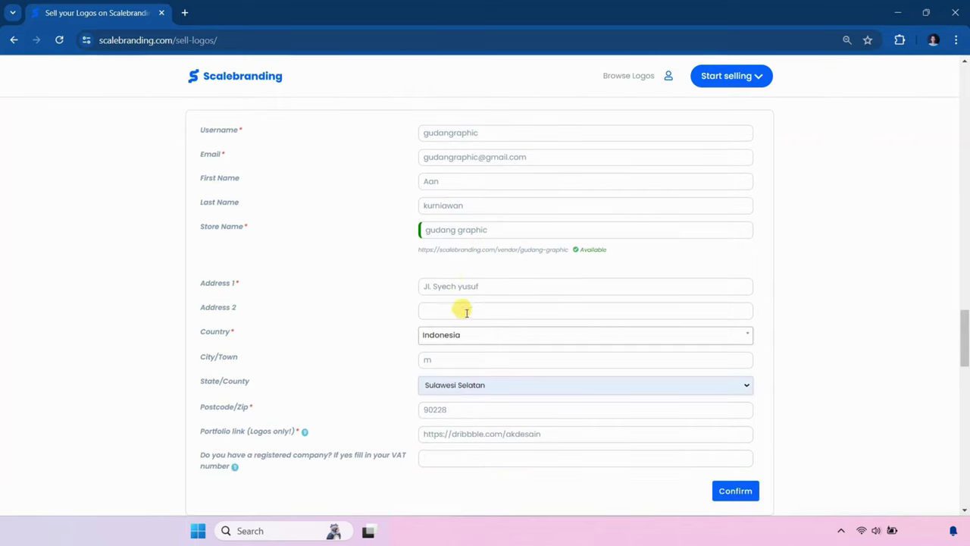
pyautogui.scroll(-2, 461, 310)
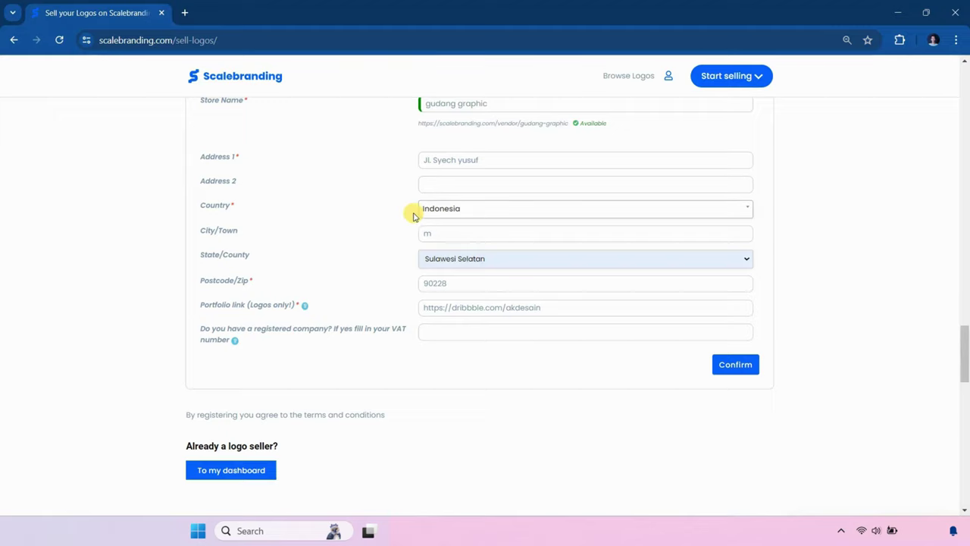
pyautogui.click(425, 235)
pyautogui.write('m')
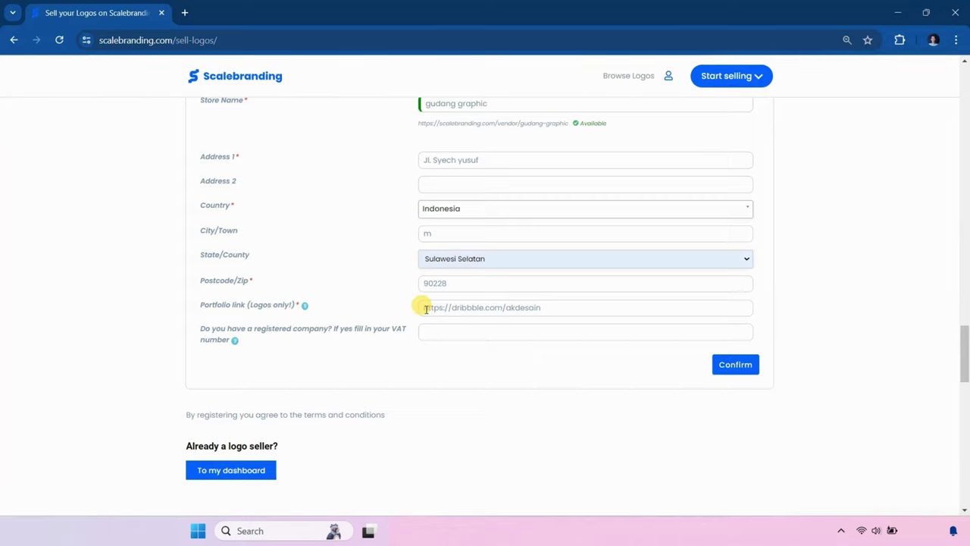
pyautogui.moveTo(422, 306); pyautogui.dragTo(553, 308)
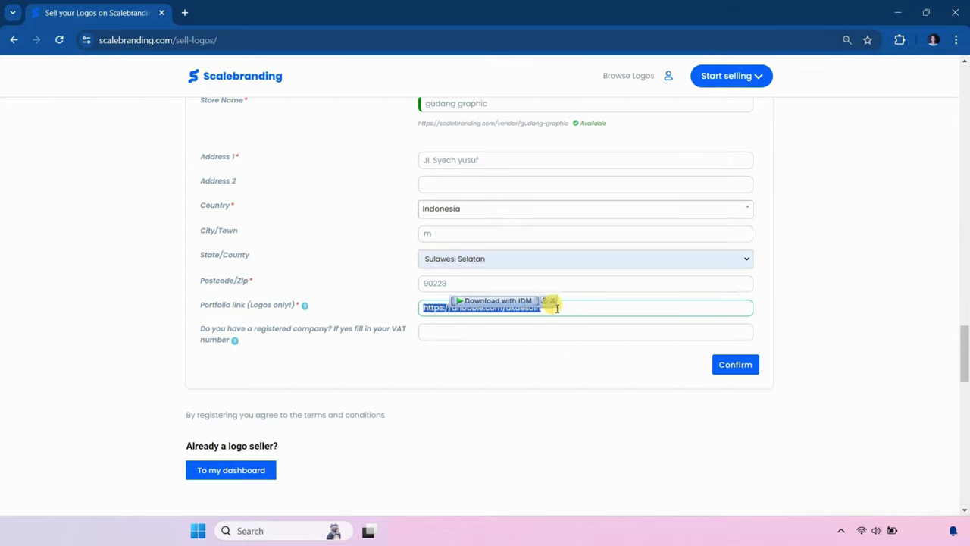
pyautogui.click(563, 308)
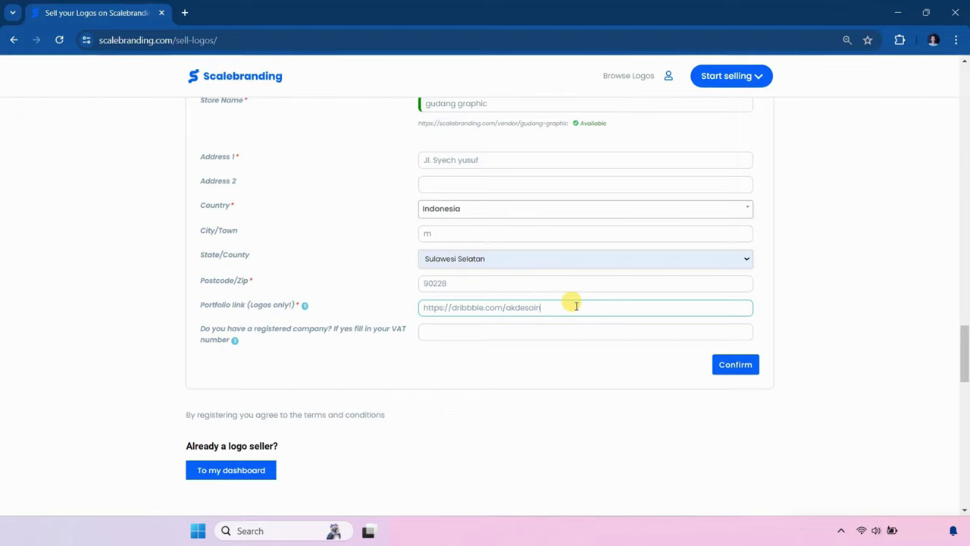
# Recheck the criterion of a public portfolio with at least 20 logo designs and submit the seller registration form
pyautogui.scroll(7, 576, 305)
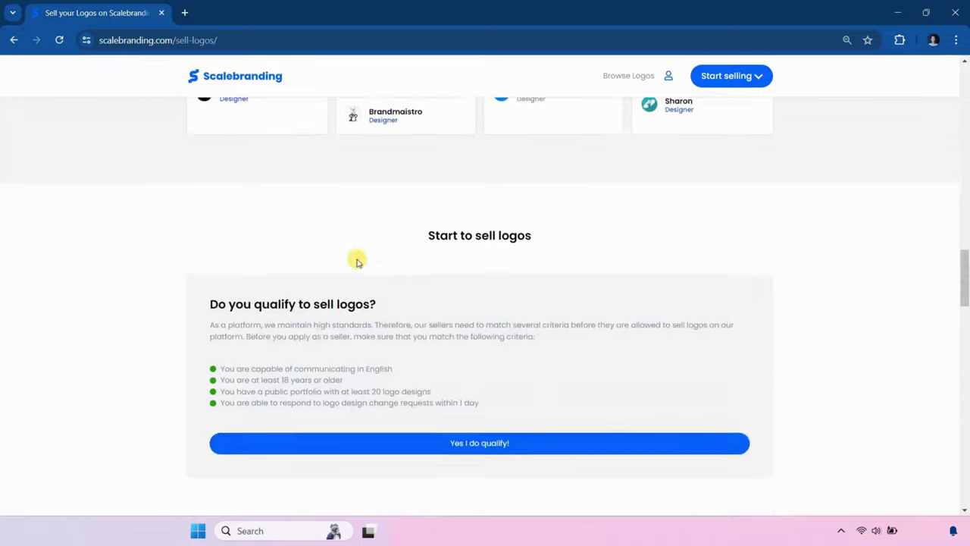
pyautogui.moveTo(371, 280); pyautogui.dragTo(439, 281)
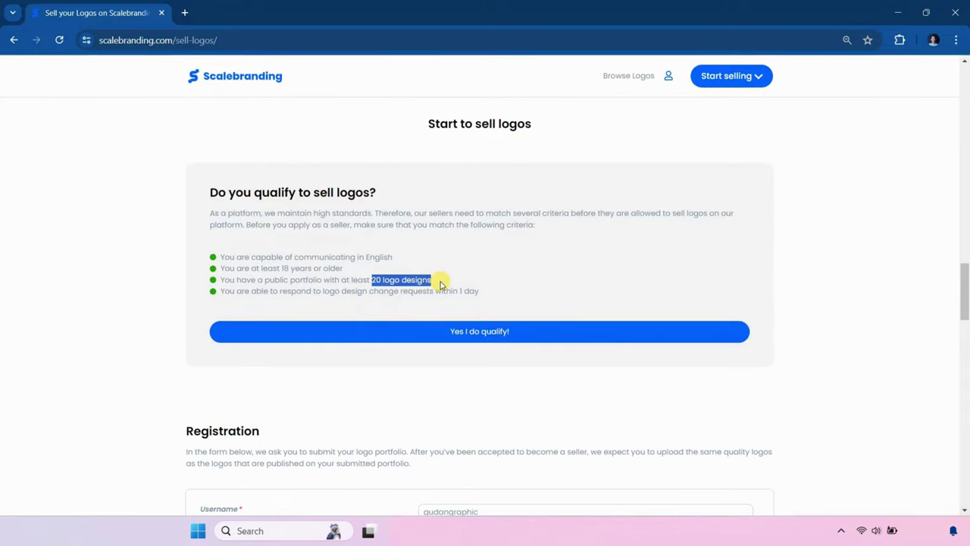
pyautogui.scroll(-7, 568, 309)
pyautogui.scroll(2, 502, 277)
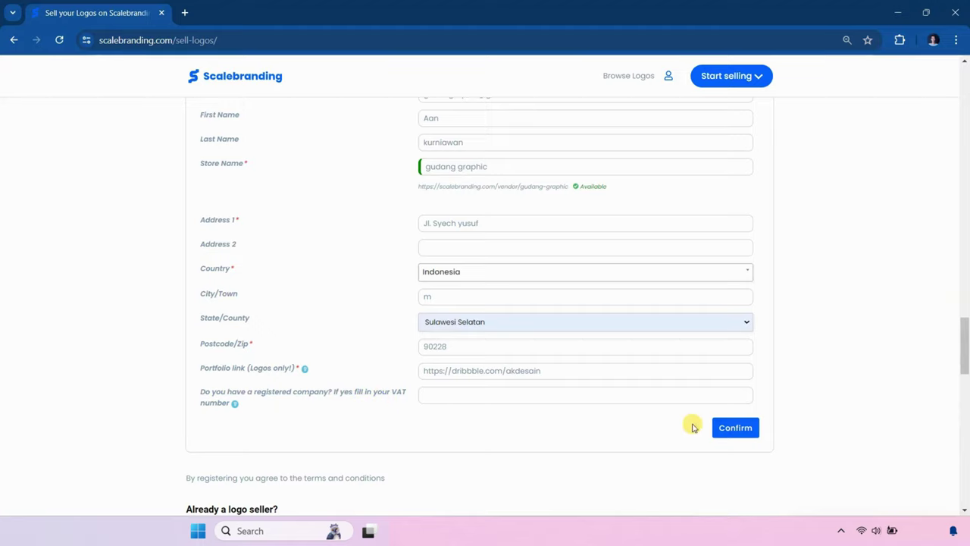
pyautogui.click(733, 429)
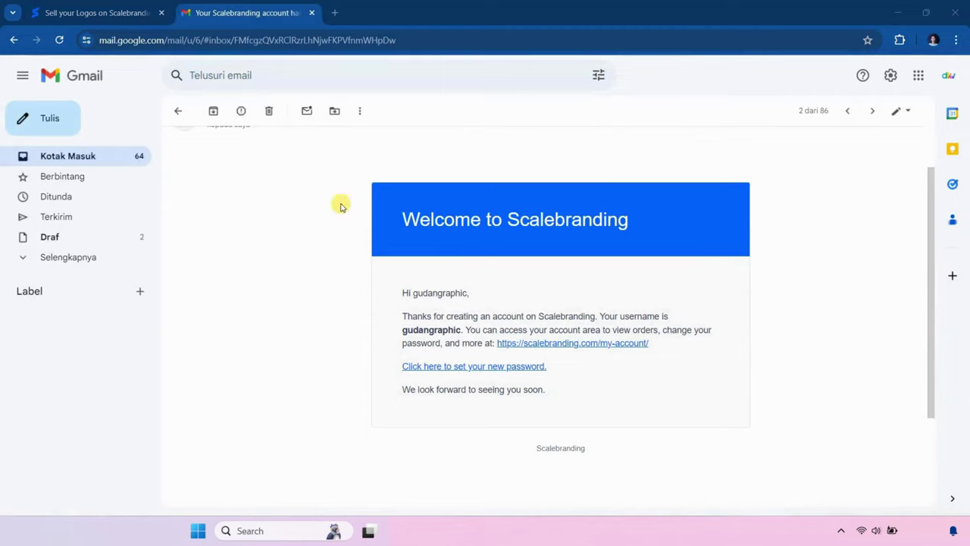
# Follow the link for setting a new password in the Scalebranding welcome email in Gmail
pyautogui.scroll(1, 311, 220)
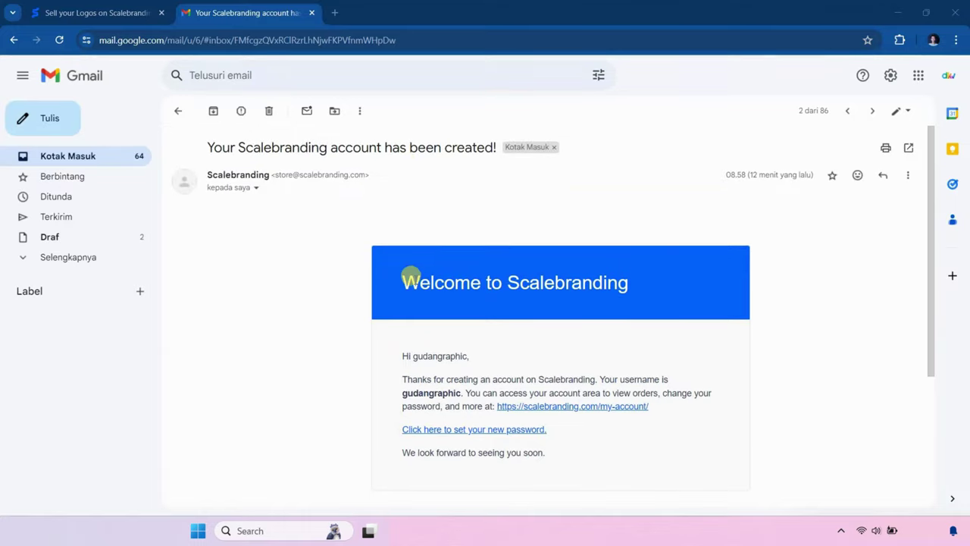
pyautogui.scroll(-1, 354, 265)
pyautogui.scroll(1, 349, 262)
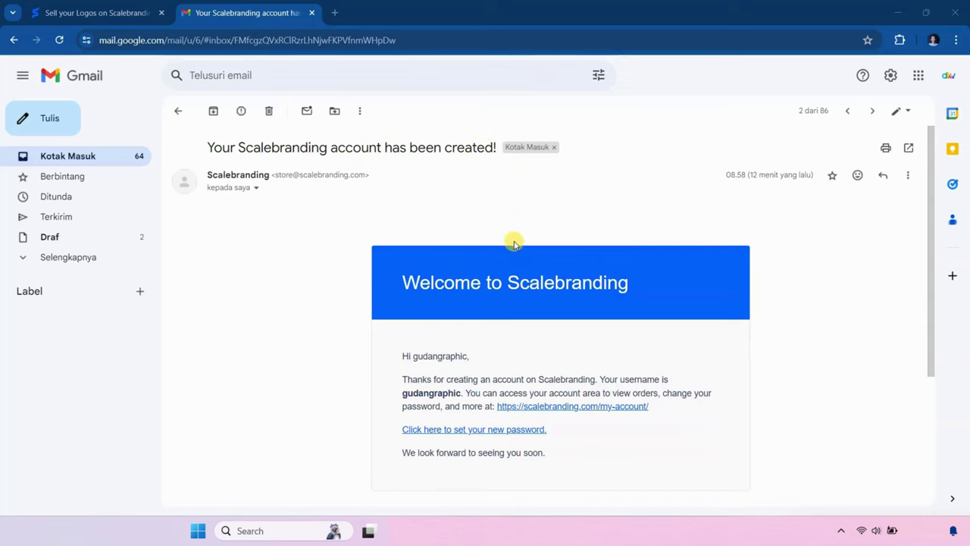
pyautogui.scroll(-2, 513, 242)
pyautogui.scroll(-1, 448, 305)
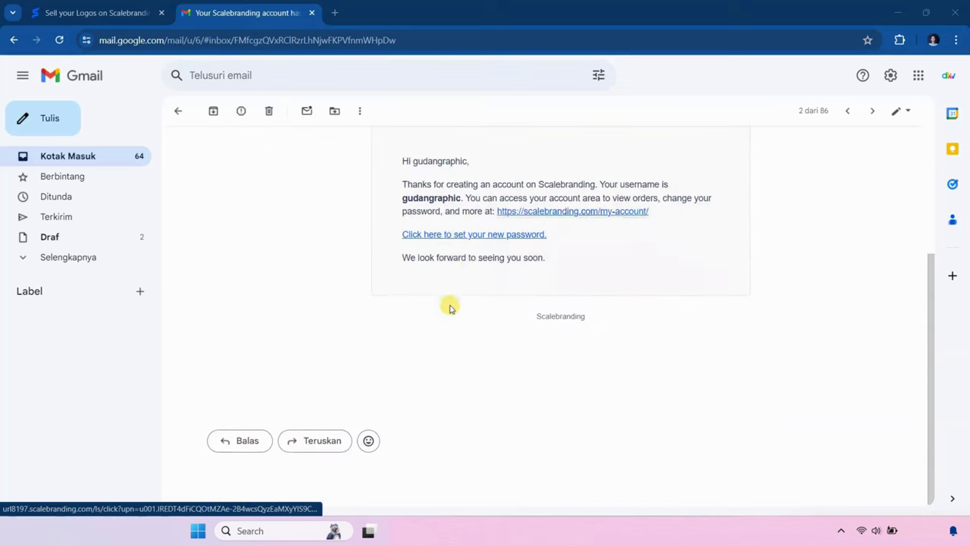
pyautogui.scroll(1, 454, 269)
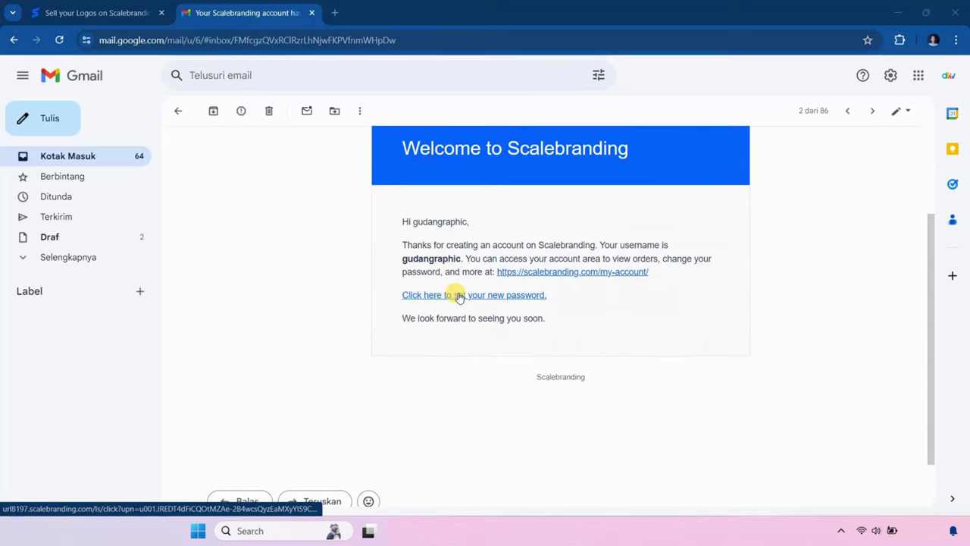
pyautogui.click(458, 296)
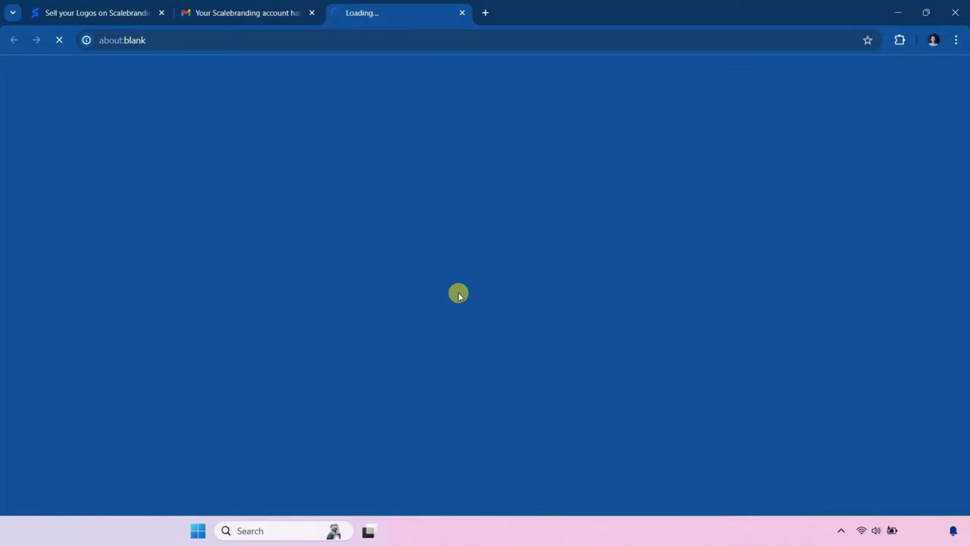
pyautogui.click(252, 13)
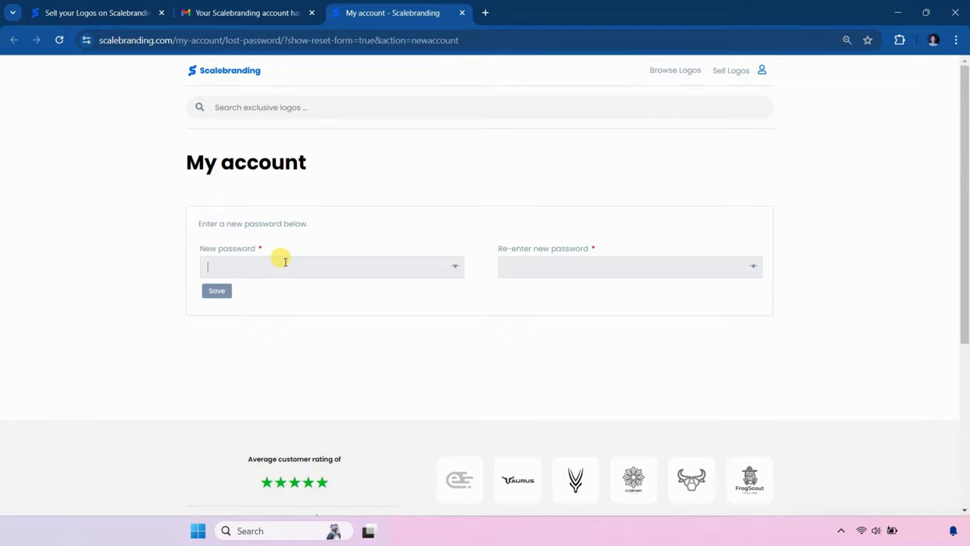
# Enter a strong new password for the account, repeat it in the confirmation field and save it
pyautogui.write('••••••••••')
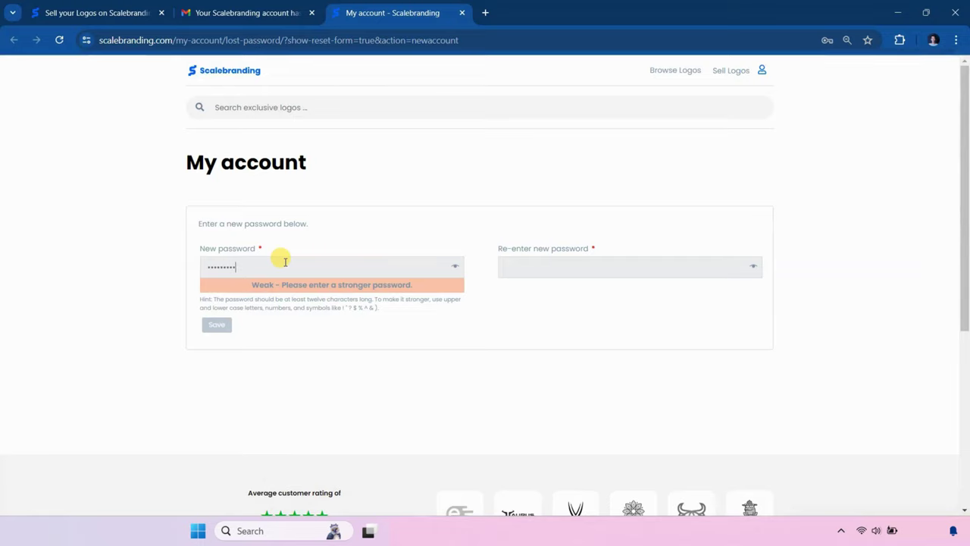
pyautogui.press('Tab')
pyautogui.write('••••••••••')
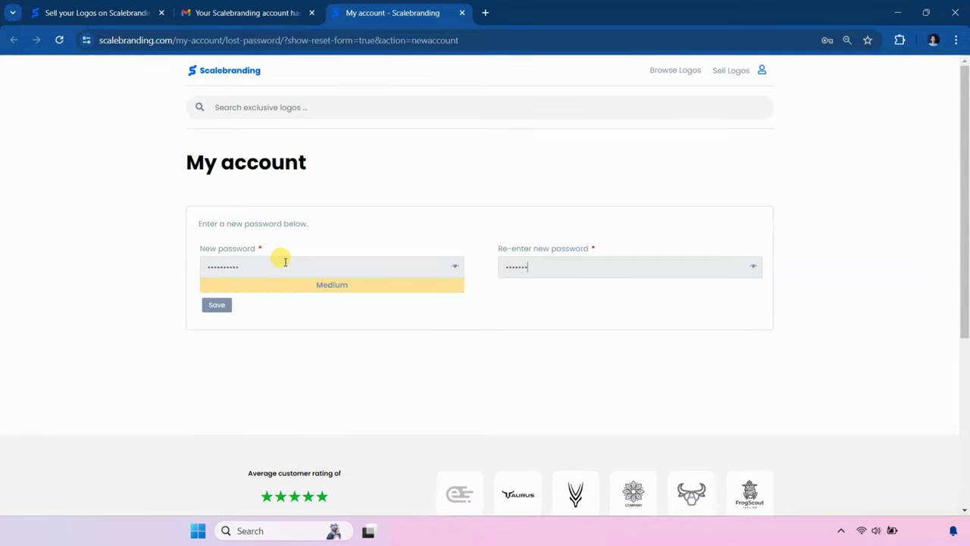
pyautogui.click(353, 271)
pyautogui.click(559, 262)
pyautogui.write('•')
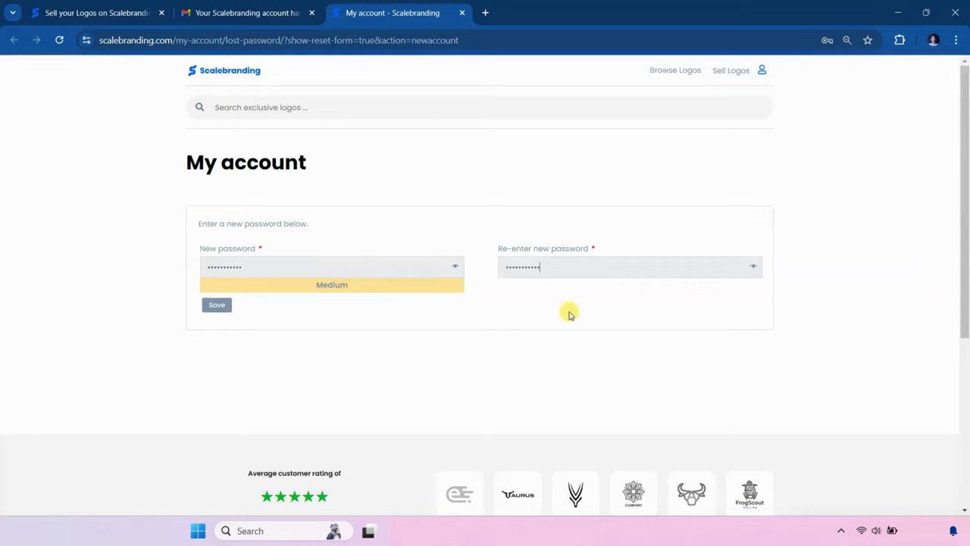
pyautogui.click(359, 267)
pyautogui.write('•')
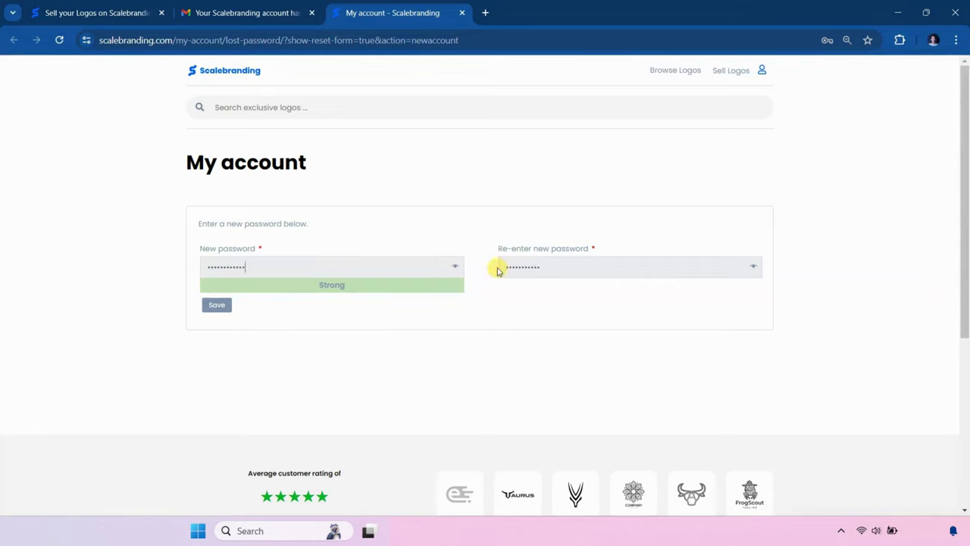
pyautogui.click(530, 266)
pyautogui.write('•')
pyautogui.click(218, 304)
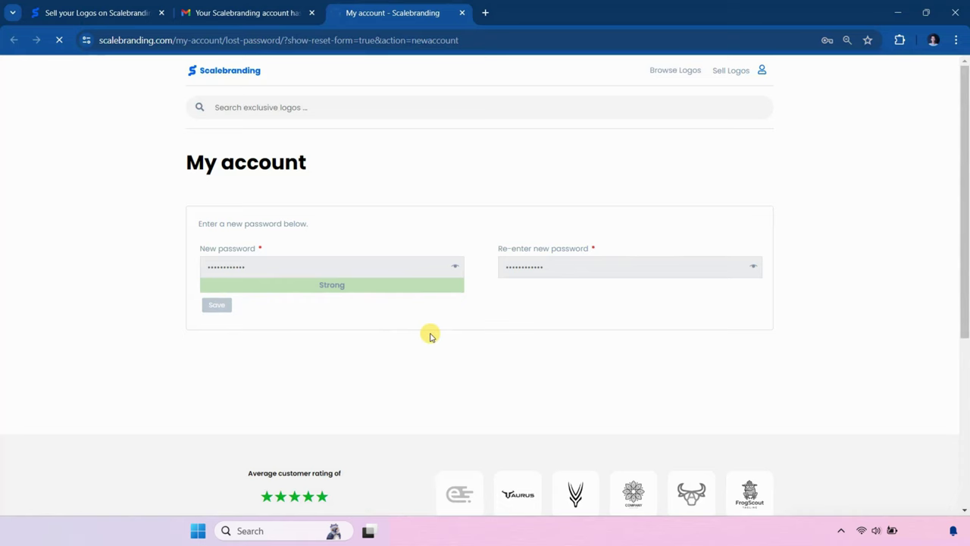
# Log in to the Scalebranding account with the prefilled username and the new account password
pyautogui.click(284, 364)
pyautogui.write('•••••••')
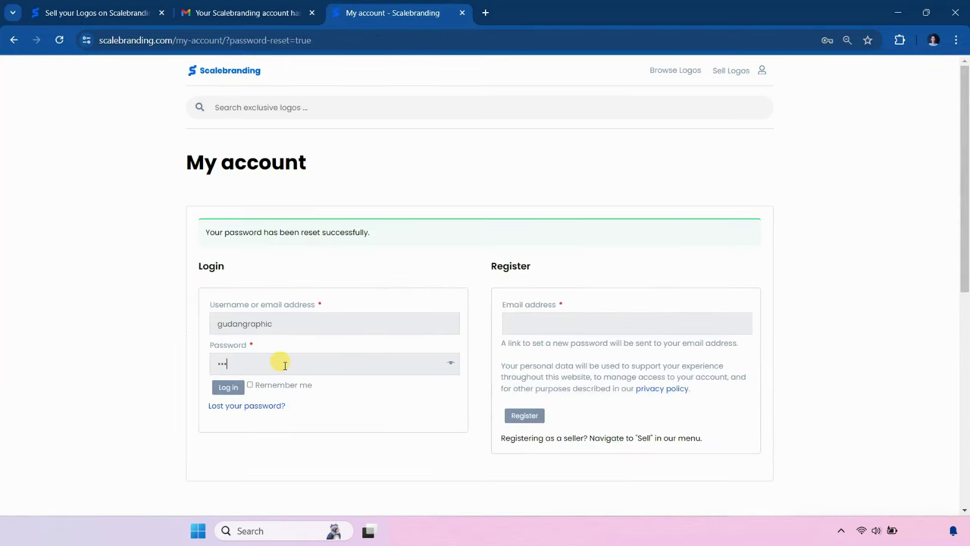
pyautogui.write('•••••')
pyautogui.press('Return')
pyautogui.click(282, 360)
pyautogui.write('•••••••••••••')
pyautogui.click(228, 388)
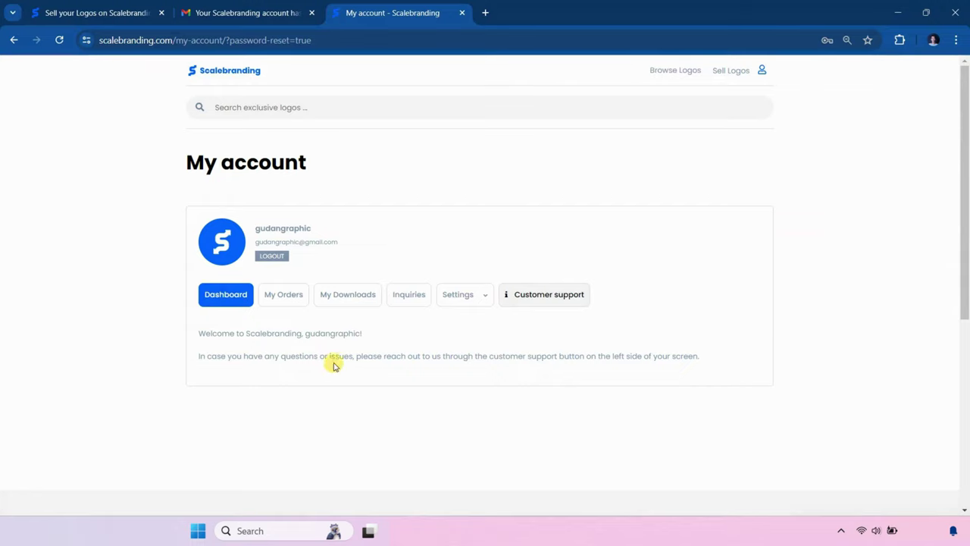
pyautogui.scroll(-1, 424, 319)
pyautogui.scroll(1, 379, 266)
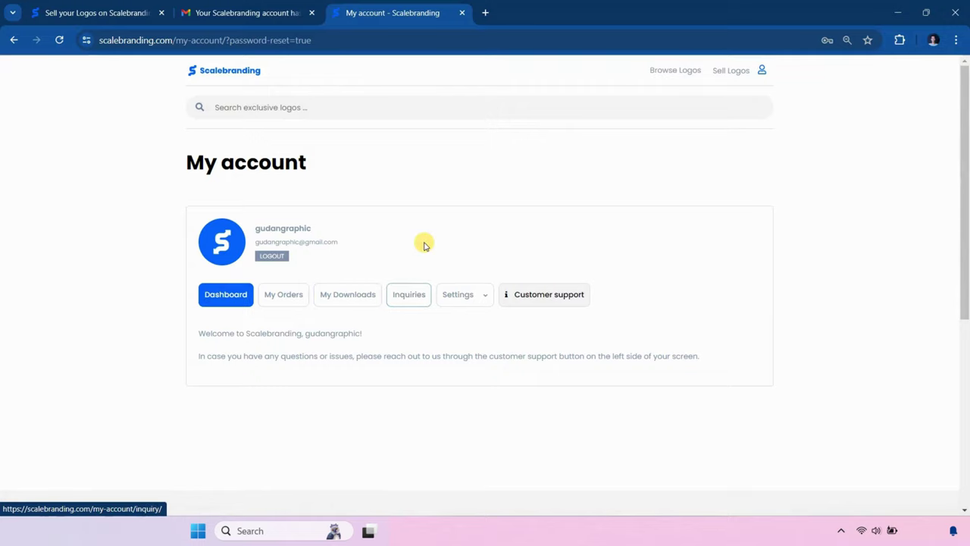
pyautogui.scroll(-1, 425, 245)
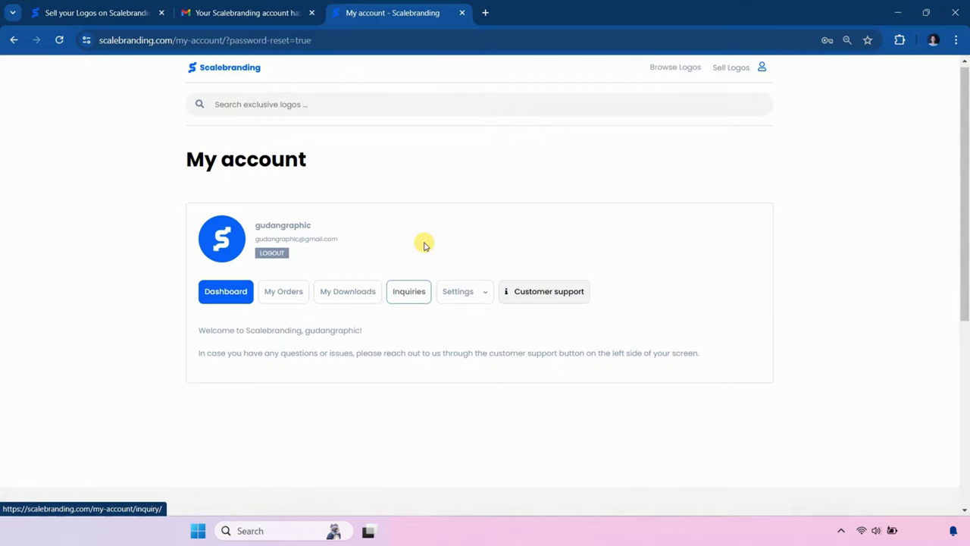
pyautogui.scroll(1, 424, 245)
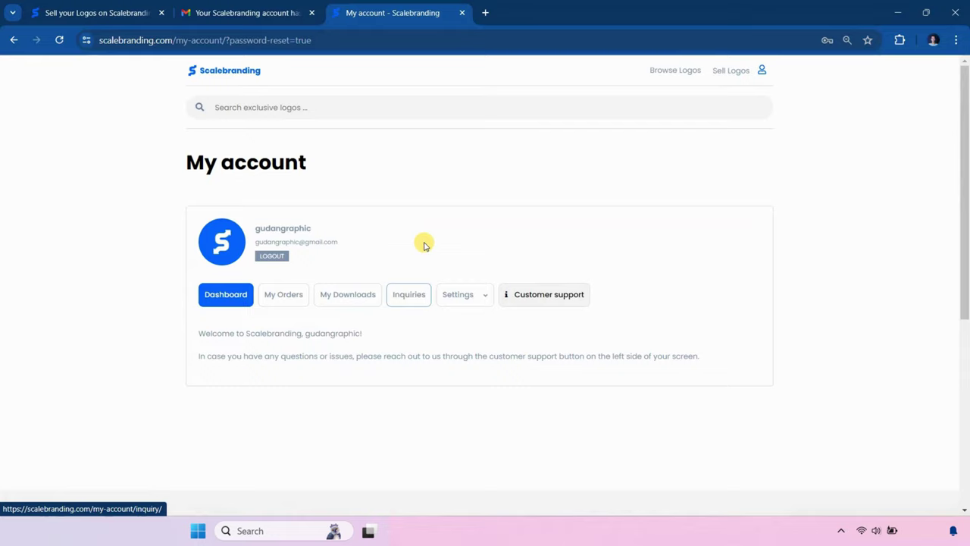
pyautogui.scroll(-1, 425, 244)
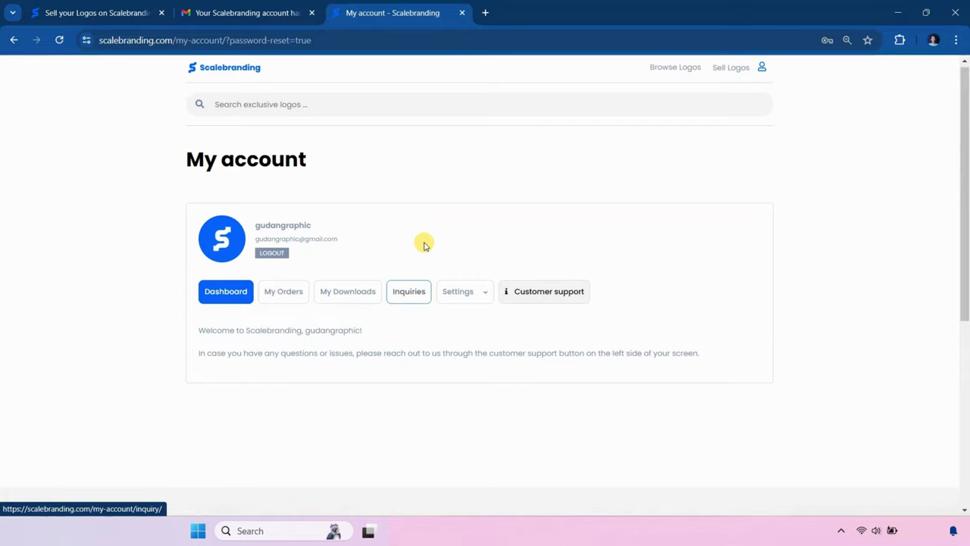
pyautogui.scroll(1, 424, 244)
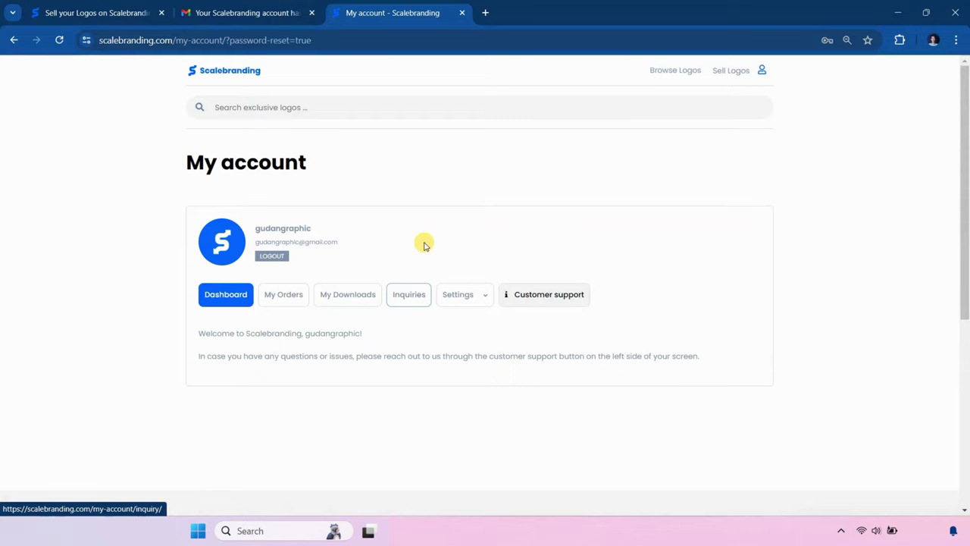
pyautogui.scroll(-1, 424, 245)
pyautogui.scroll(1, 424, 245)
pyautogui.scroll(-1, 425, 245)
pyautogui.scroll(1, 425, 245)
pyautogui.scroll(-1, 425, 244)
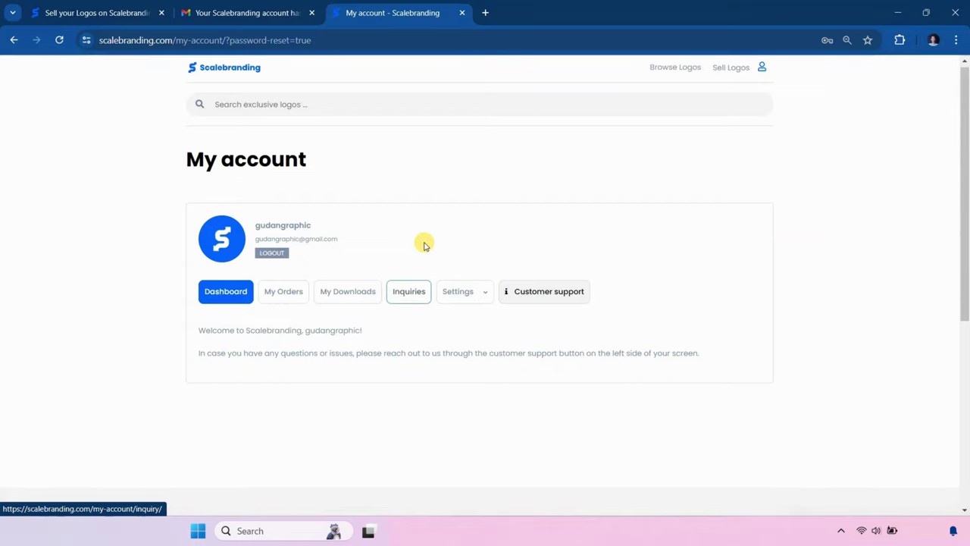
pyautogui.scroll(1, 424, 245)
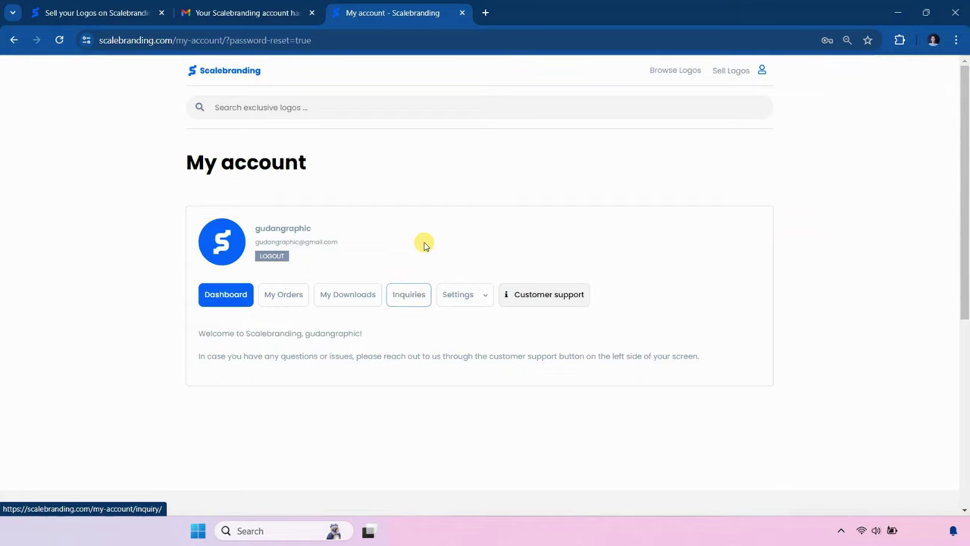
pyautogui.scroll(-1, 424, 244)
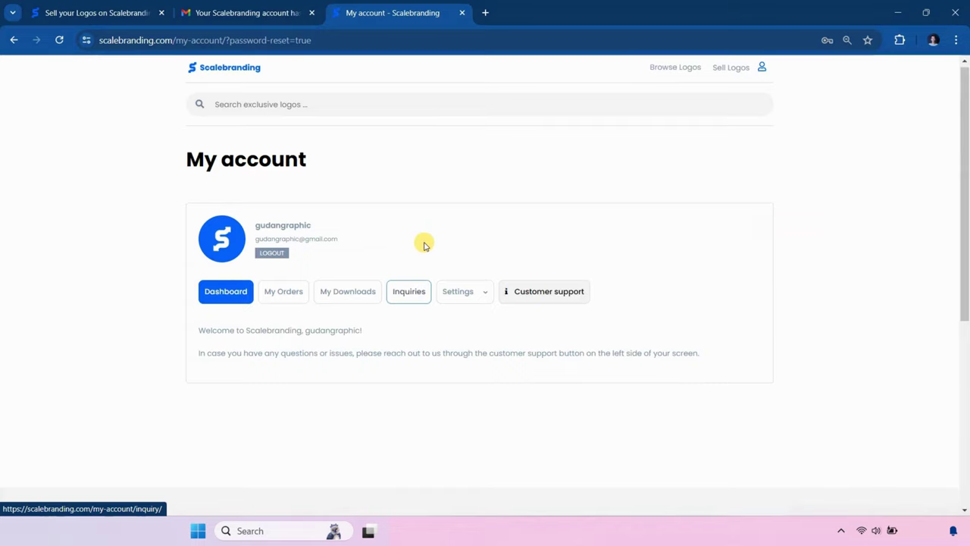
pyautogui.scroll(1, 424, 245)
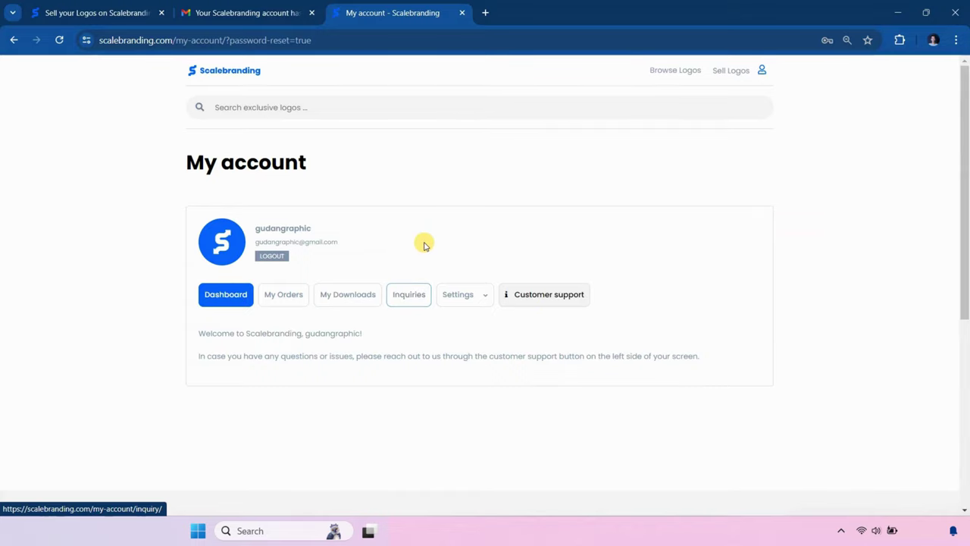